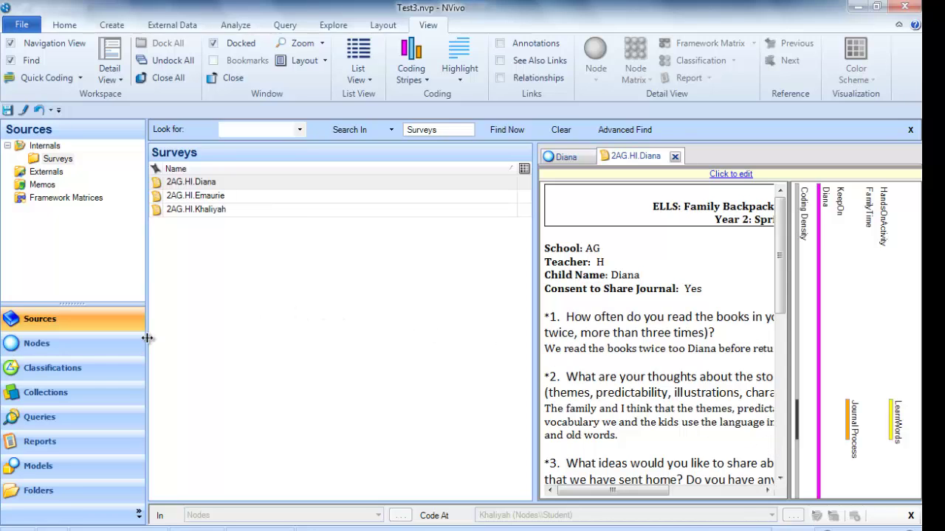
# - Select the Child classification under Node Classifications in the Test3 project
pyautogui.click(44, 375)
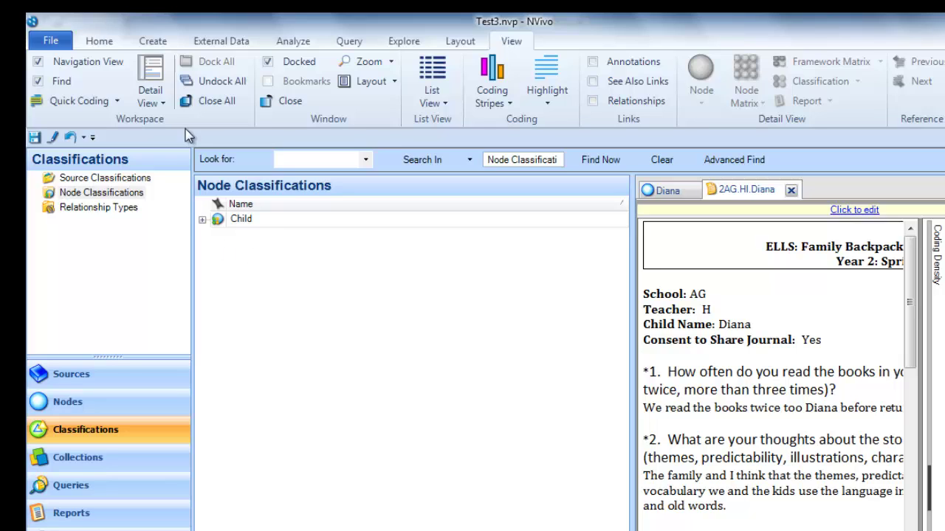
pyautogui.click(218, 222)
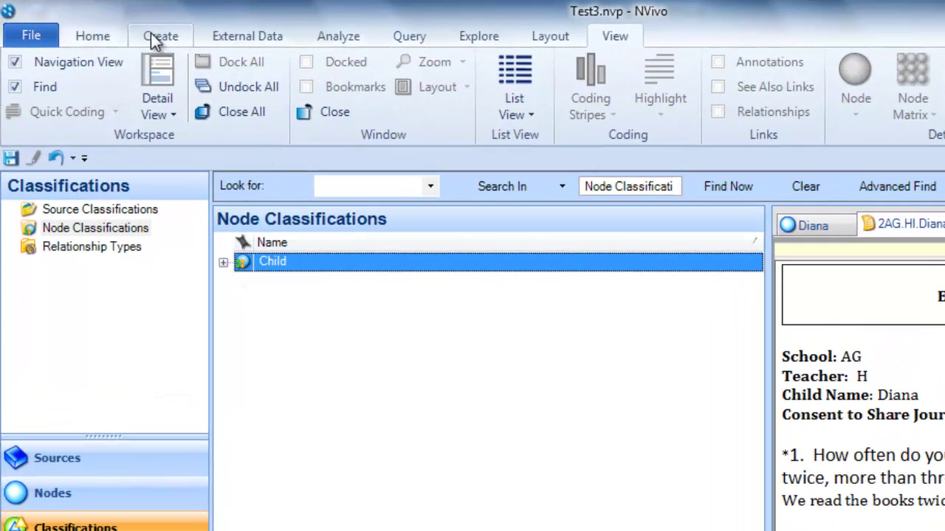
pyautogui.click(151, 35)
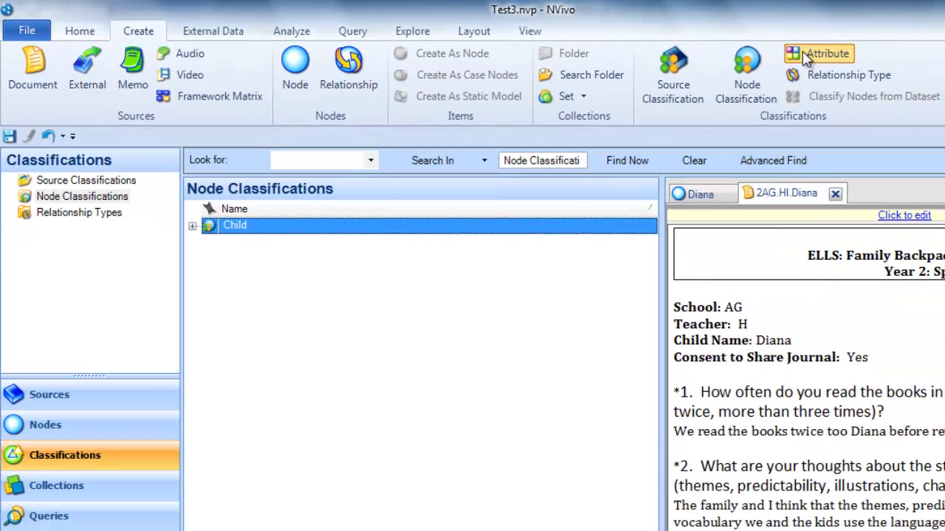
# - Create a Child attribute named NoBookResp, described as 'Number of books family responded to'
pyautogui.click(820, 54)
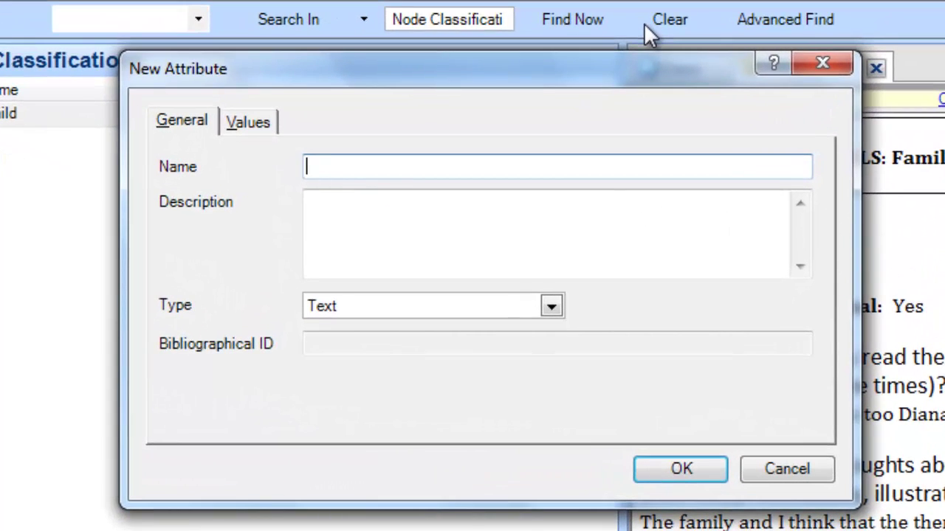
pyautogui.write('N')
pyautogui.write('oBok')
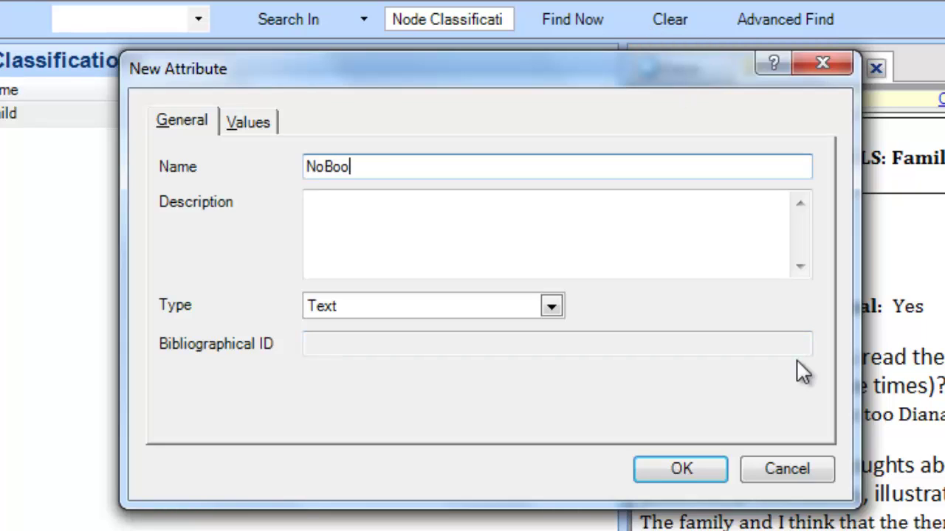
pyautogui.write('kRespo')
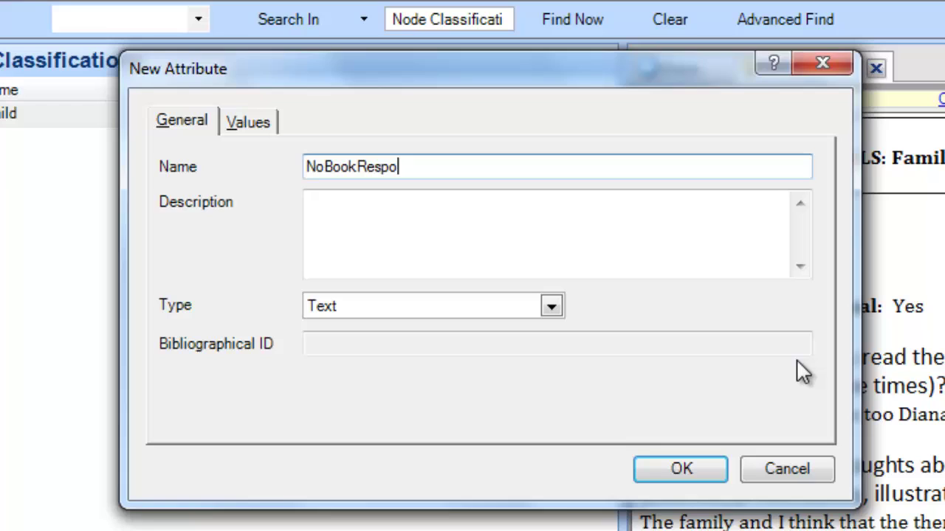
pyautogui.write('nd')
pyautogui.press('BackSpace')
pyautogui.press('BackSpace')
pyautogui.click(331, 224)
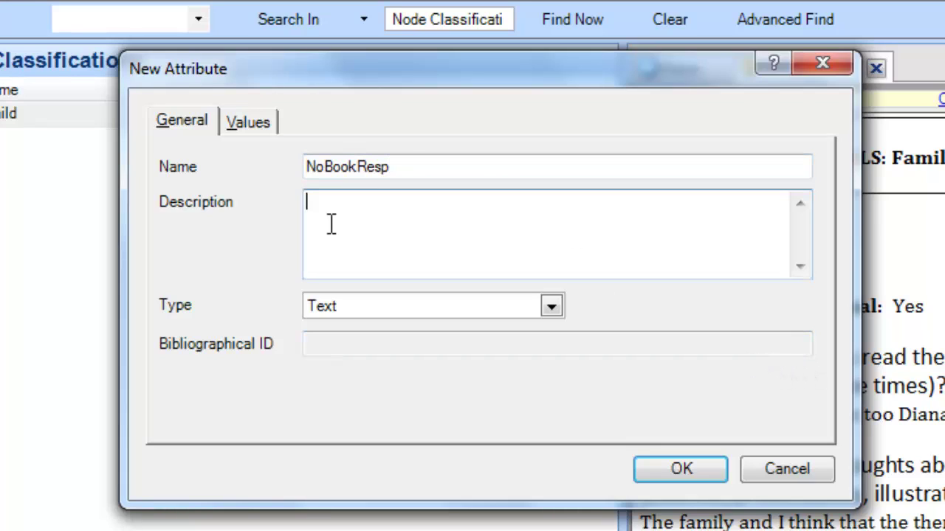
pyautogui.write('Numb')
pyautogui.press('Left')
pyautogui.press('Left')
pyautogui.write('r')
pyautogui.press('BackSpace')
pyautogui.click(343, 204)
pyautogui.write('er o f books')
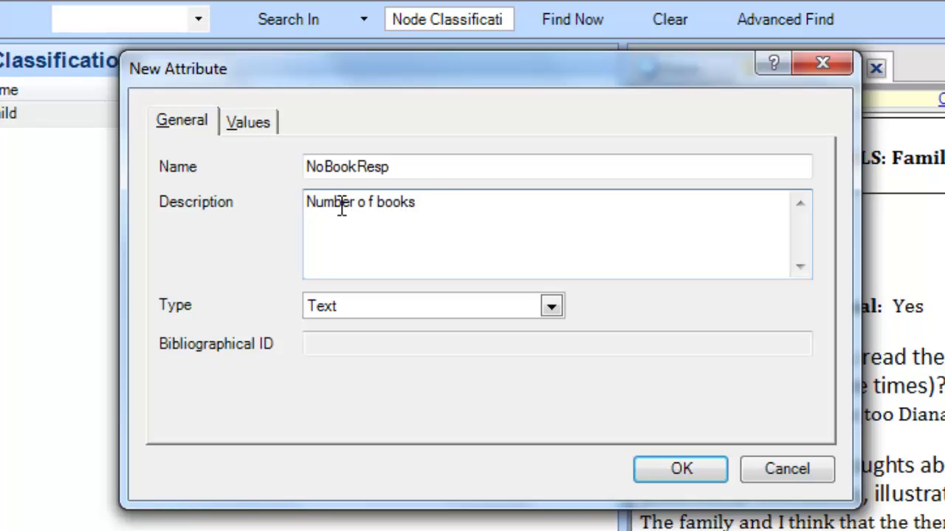
pyautogui.write(' family responded ')
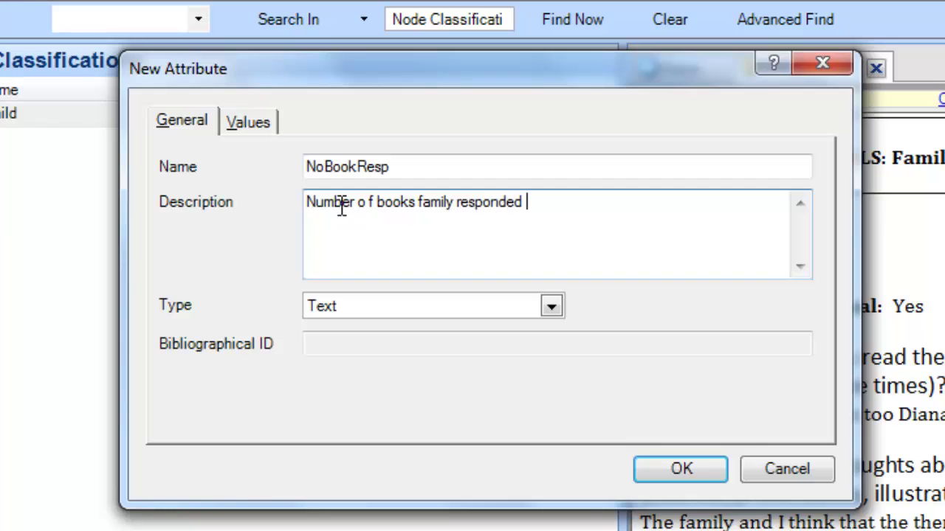
pyautogui.write('to')
# - Add attribute values 1 and 2, each with a short book-count description
pyautogui.click(248, 122)
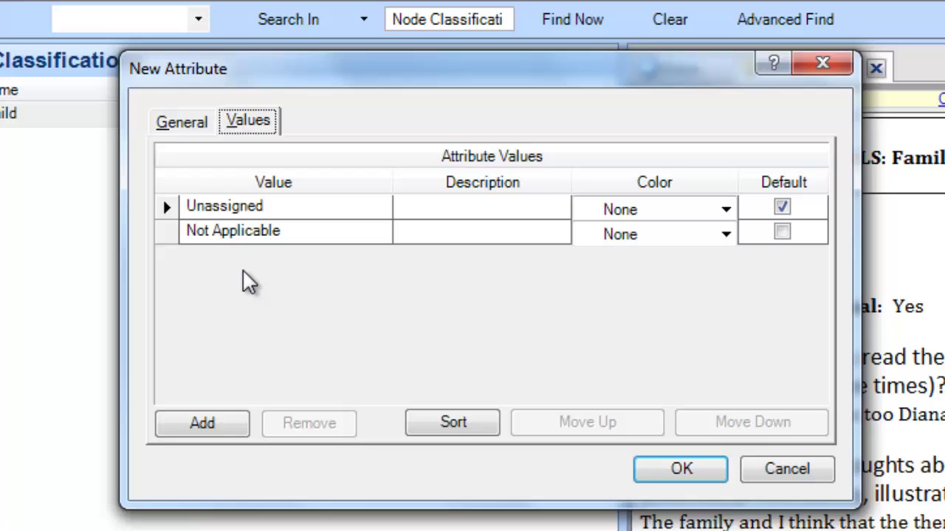
pyautogui.click(210, 433)
pyautogui.write('1`')
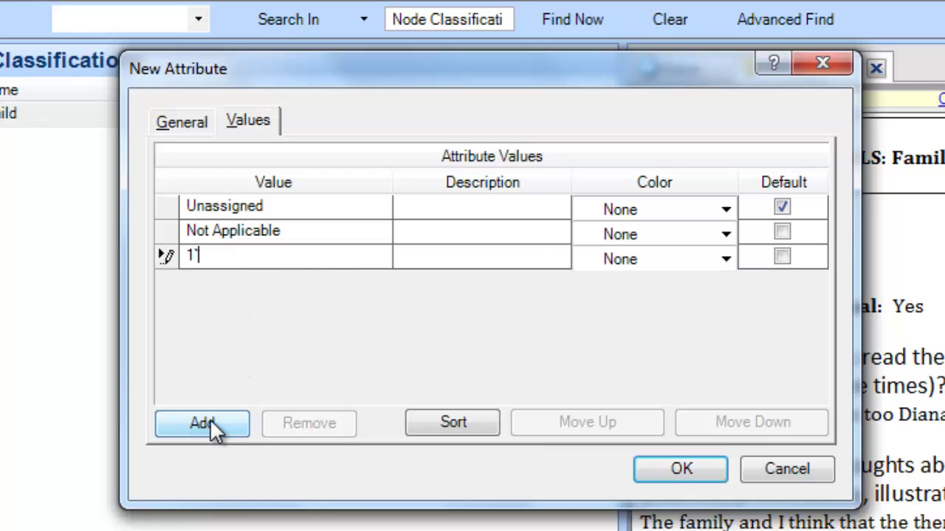
pyautogui.click(209, 418)
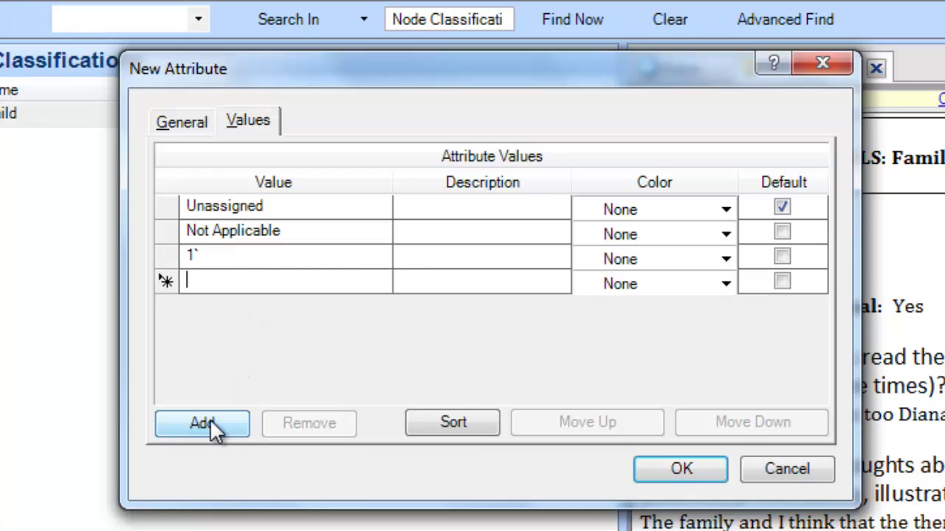
pyautogui.click(437, 278)
pyautogui.write('1 book')
pyautogui.click(228, 423)
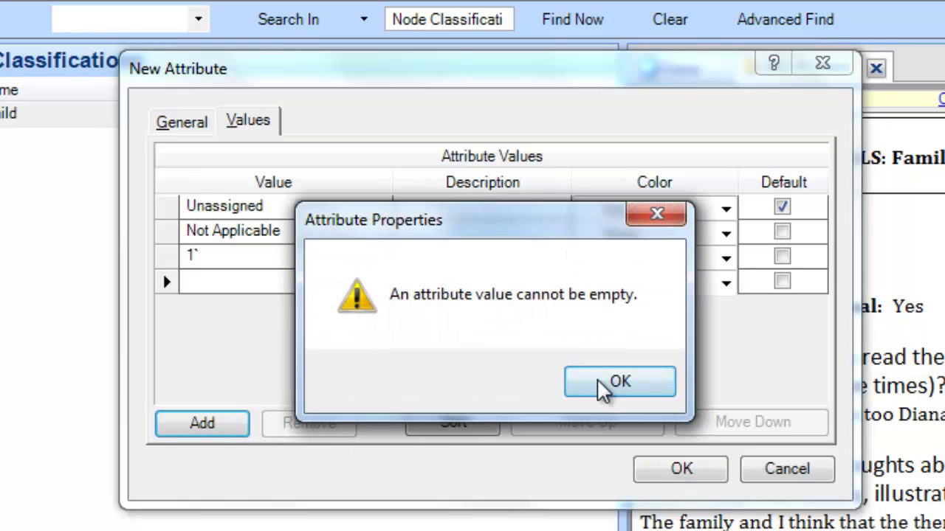
pyautogui.click(603, 385)
pyautogui.write('2')
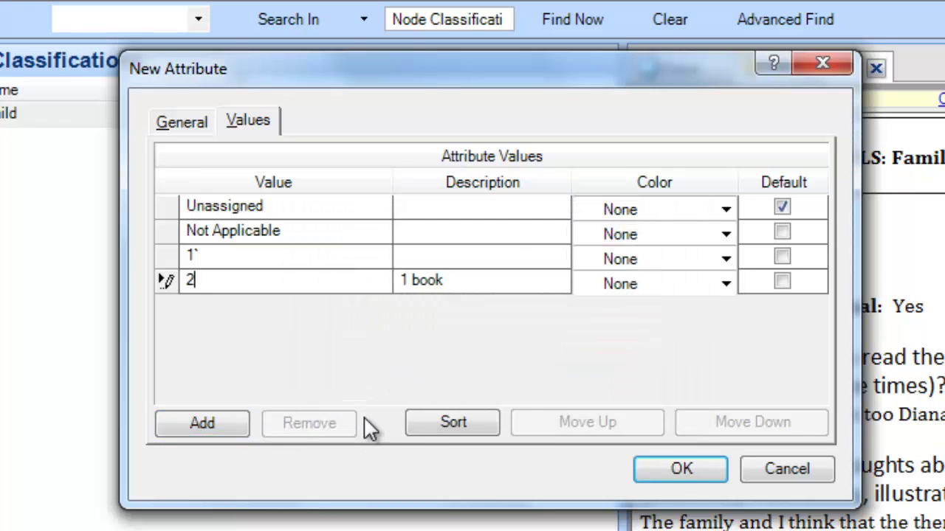
pyautogui.click(426, 256)
pyautogui.write('1Book')
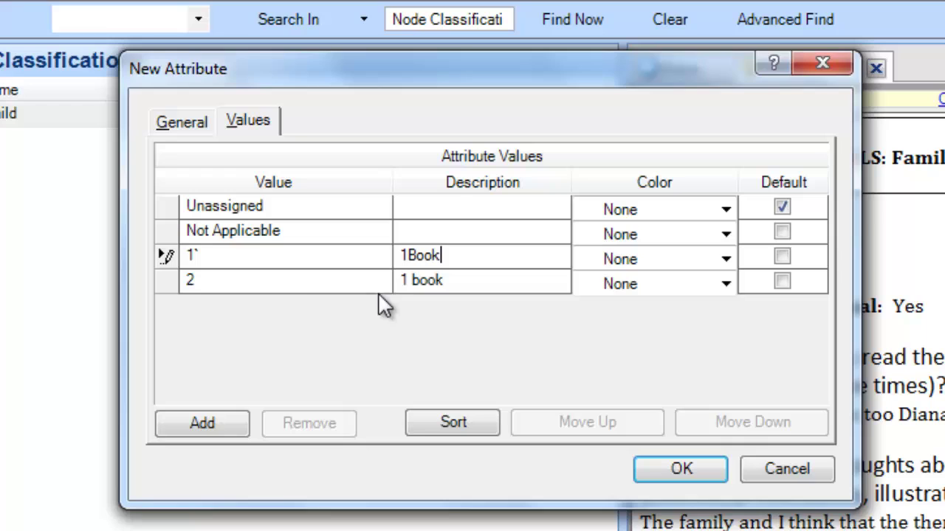
pyautogui.click(199, 254)
pyautogui.press('BackSpace')
pyautogui.click(405, 282)
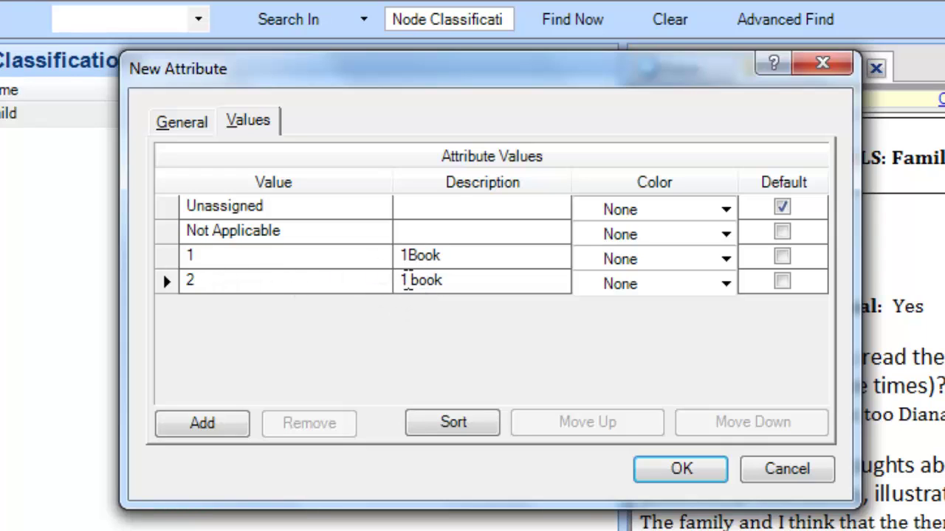
pyautogui.click(407, 282)
pyautogui.press('BackSpace')
pyautogui.write('2')
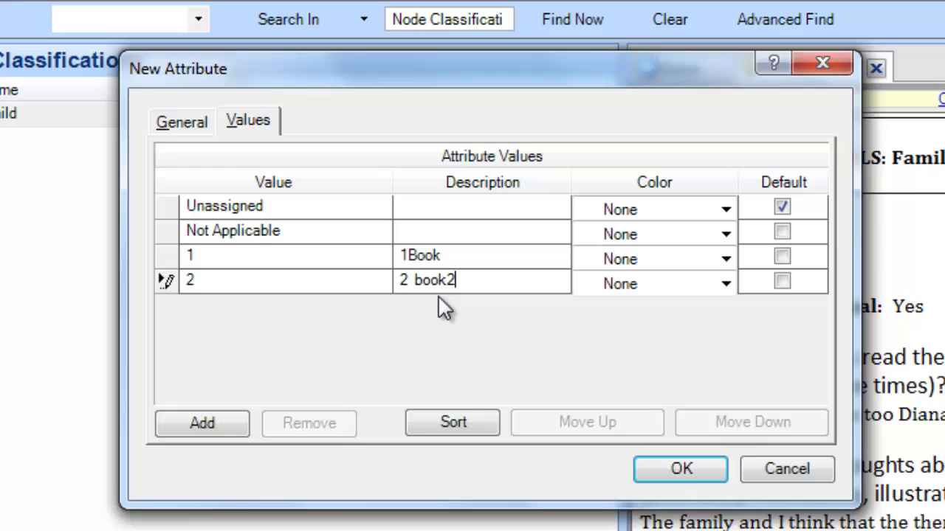
pyautogui.write(' s')
# - Add values 3, 4, 5 and 6 and finish creating the attribute
pyautogui.click(203, 426)
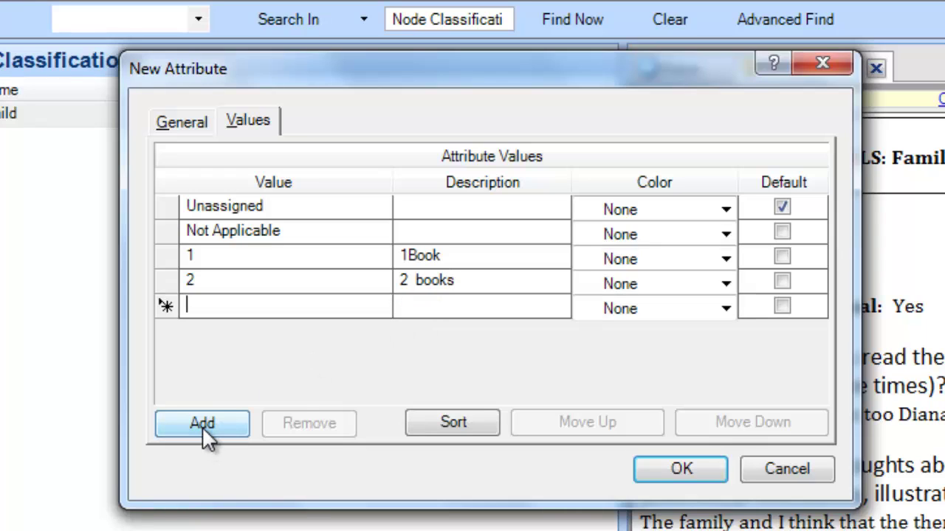
pyautogui.write('3')
pyautogui.click(233, 425)
pyautogui.write('4')
pyautogui.click(210, 414)
pyautogui.write('5')
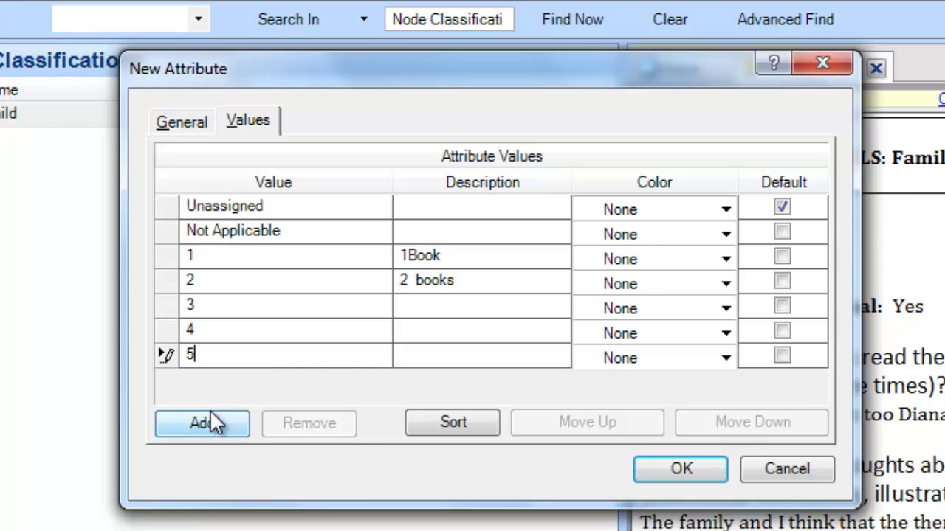
pyautogui.click(229, 415)
pyautogui.write('6')
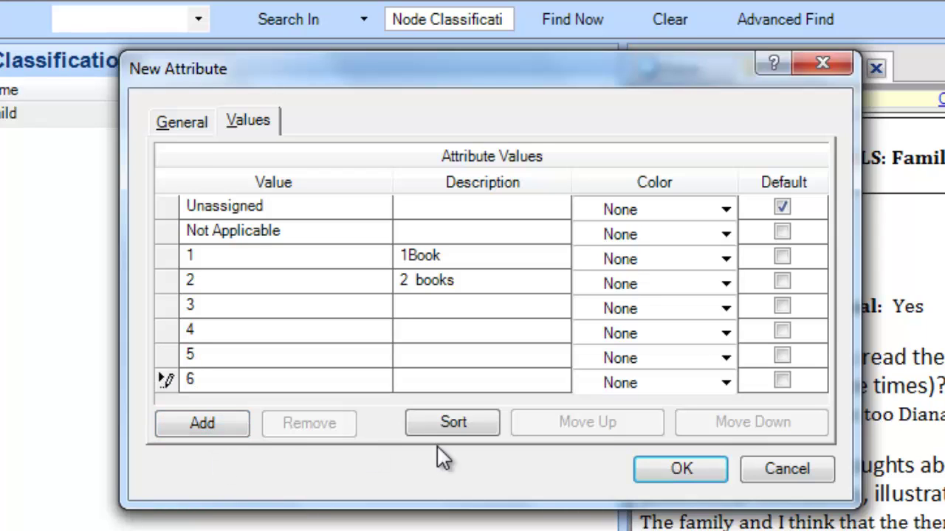
pyautogui.click(679, 471)
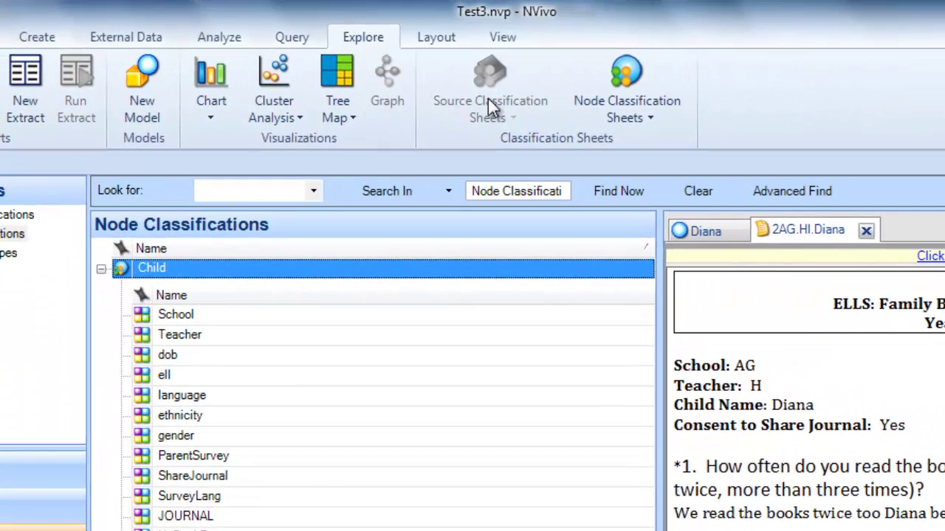
# - Open the Child sheet from the Node Classification Sheets list
pyautogui.click(631, 116)
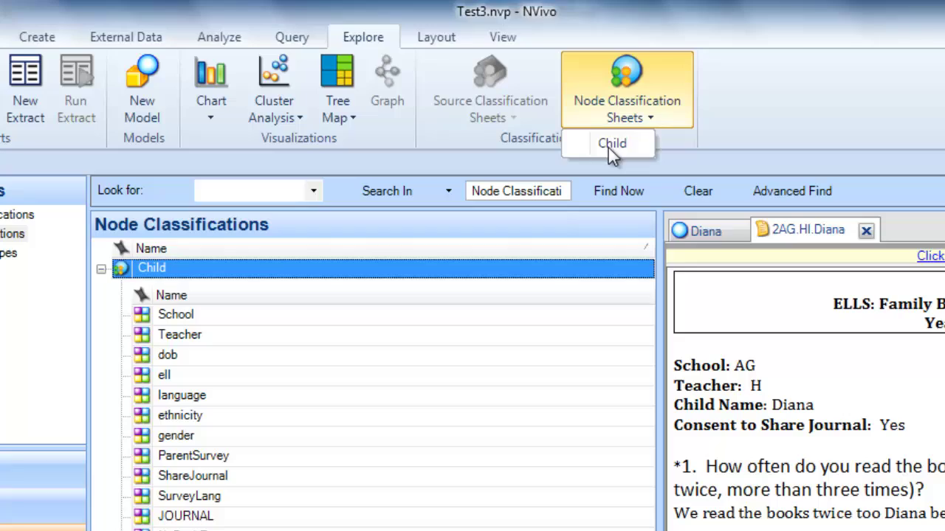
pyautogui.click(606, 137)
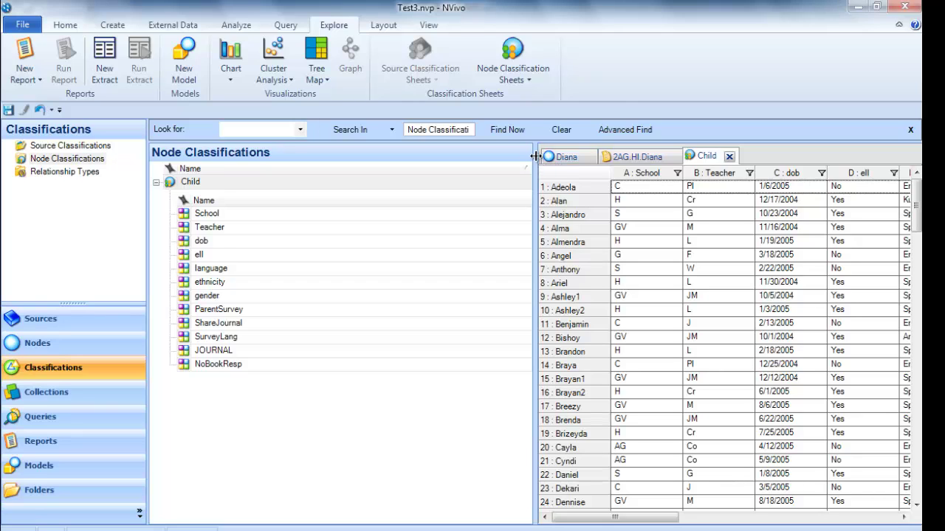
# - Widen the Child sheet and scroll right to the ethnicity, gender and ParentSurvey columns
pyautogui.moveTo(536, 156); pyautogui.dragTo(312, 171)
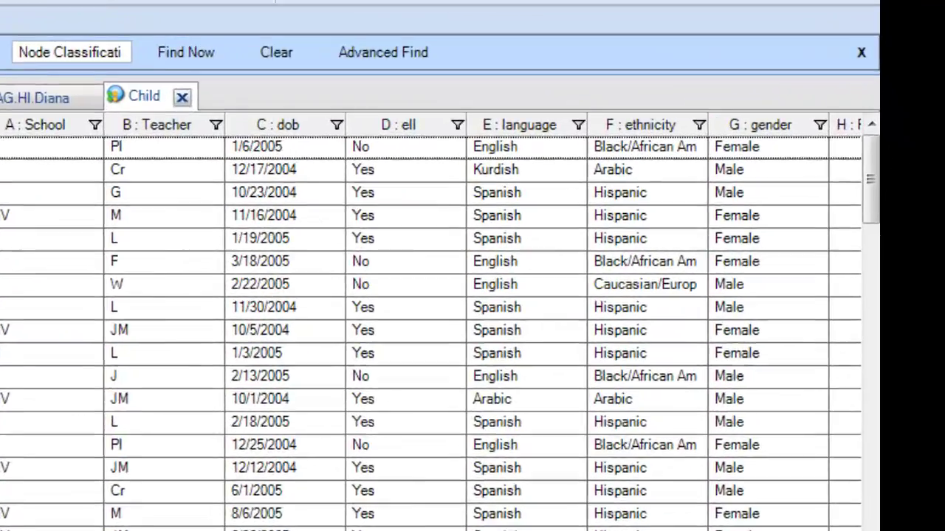
pyautogui.moveTo(498, 519); pyautogui.dragTo(693, 518)
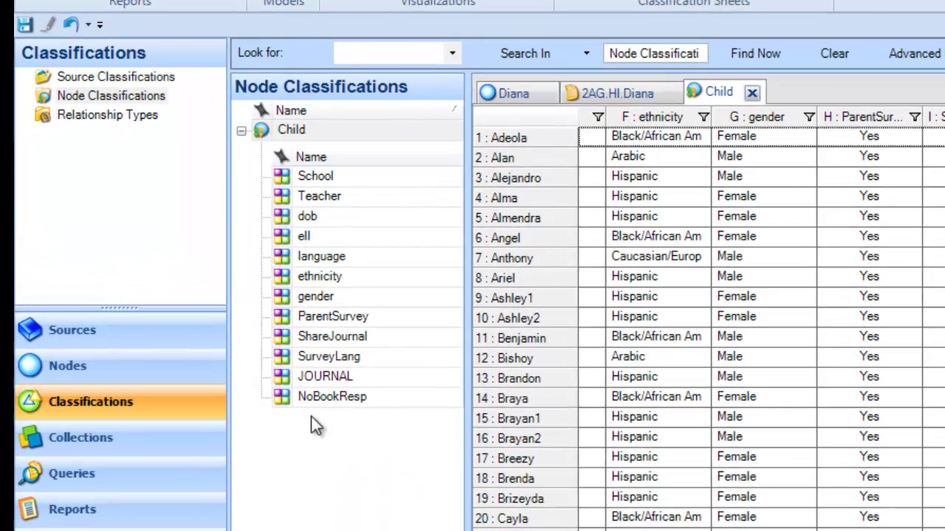
# - Change the NoBookResp attribute's name to NumberBooks in its Attribute Properties, keeping its values
pyautogui.click(305, 402)
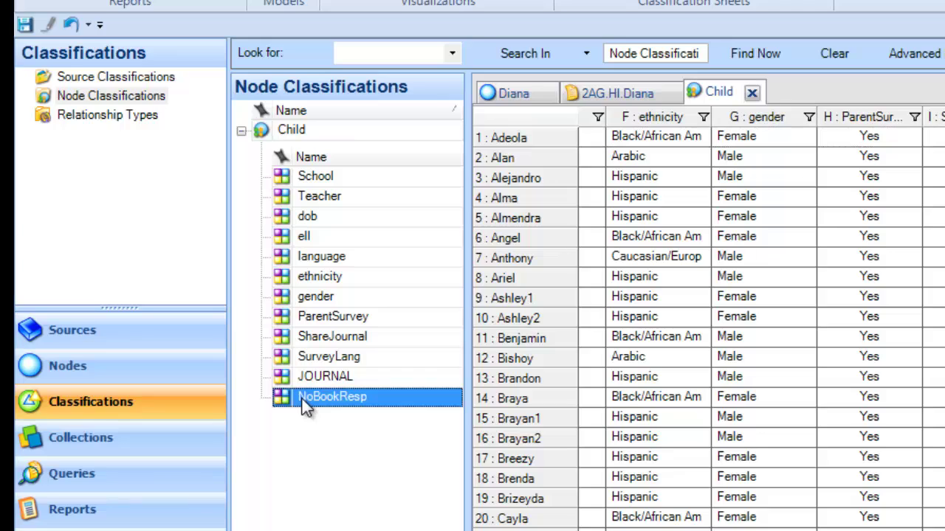
pyautogui.rightClick(305, 408)
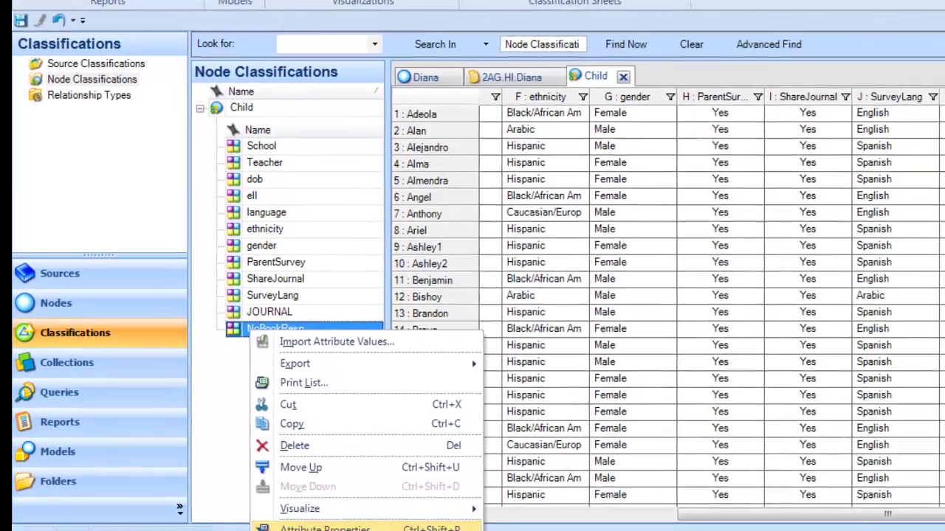
pyautogui.click(325, 529)
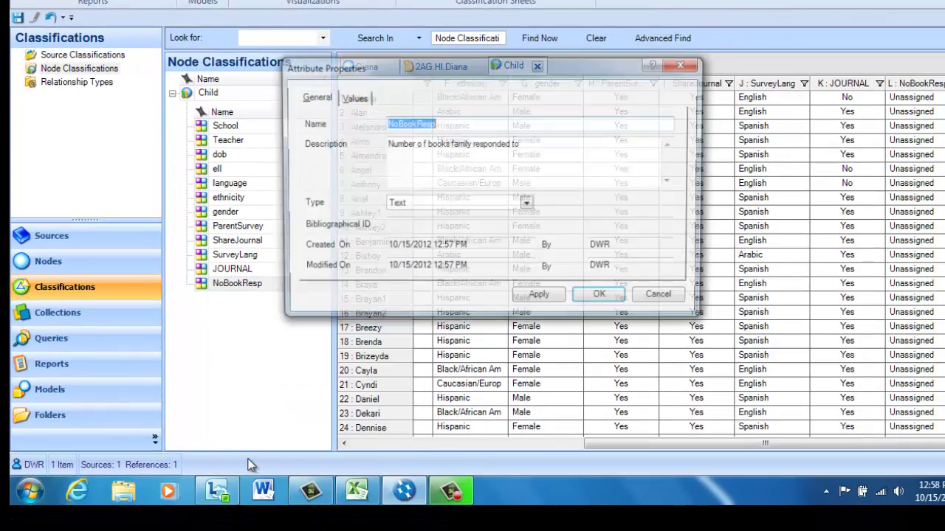
pyautogui.click(394, 124)
pyautogui.press('BackSpace')
pyautogui.write('um')
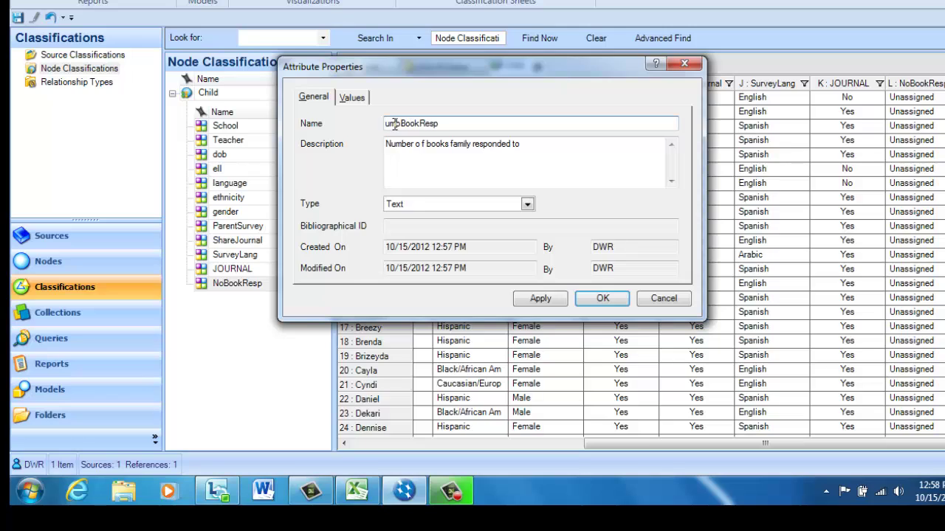
pyautogui.press('BackSpace')
pyautogui.press('BackSpace')
pyautogui.write('ooks f')
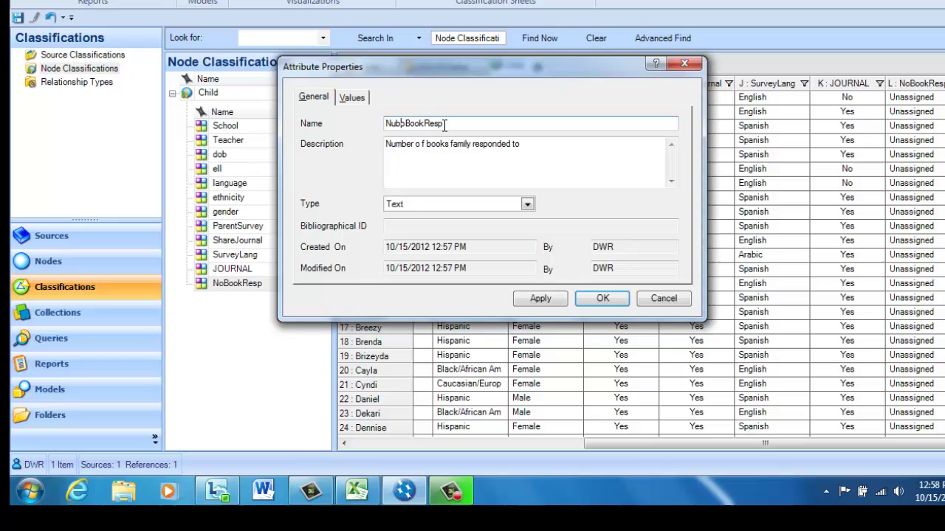
pyautogui.doubleClick(399, 124)
pyautogui.write('Nub')
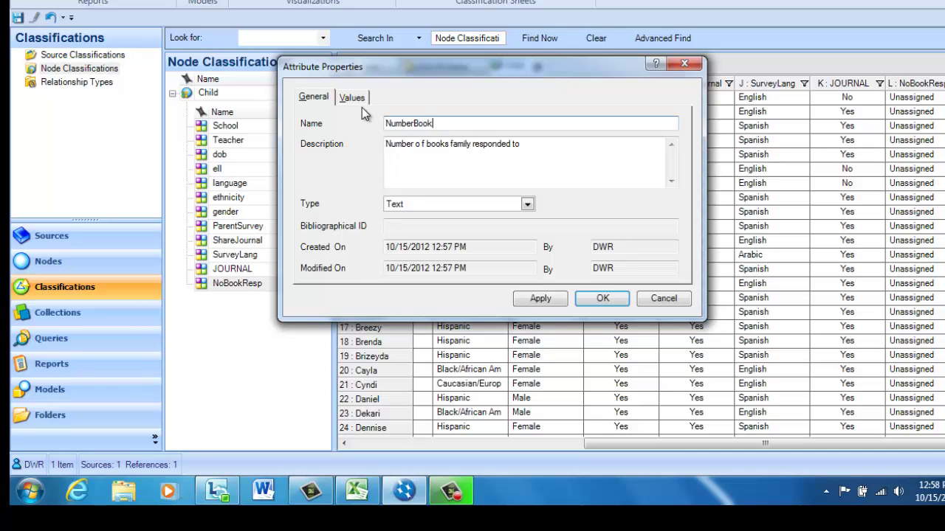
pyautogui.write('Res')
pyautogui.press('BackSpace')
pyautogui.press('BackSpace')
pyautogui.press('BackSpace')
pyautogui.press('BackSpace')
pyautogui.write('ks')
pyautogui.click(352, 97)
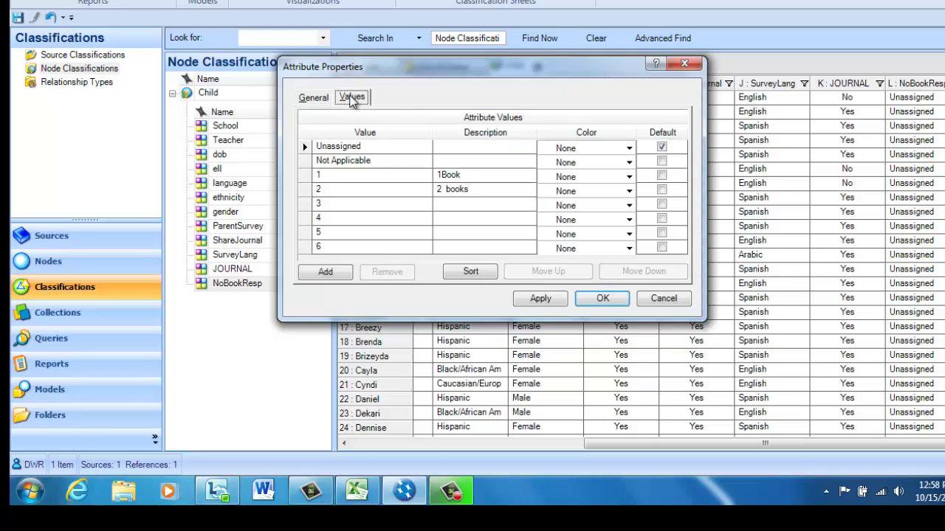
pyautogui.click(611, 299)
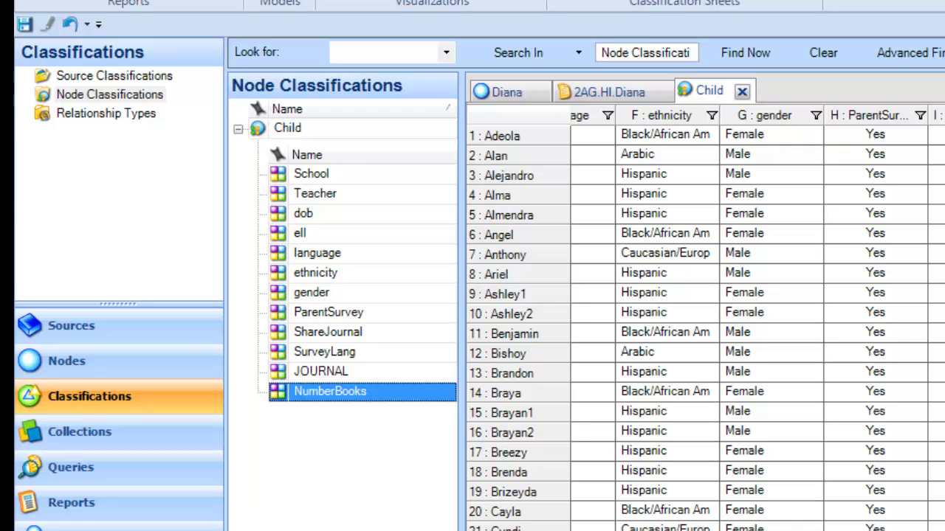
# - Select row 25 in the Child classification sheet to reach its NumberBooks cell
pyautogui.click(664, 135)
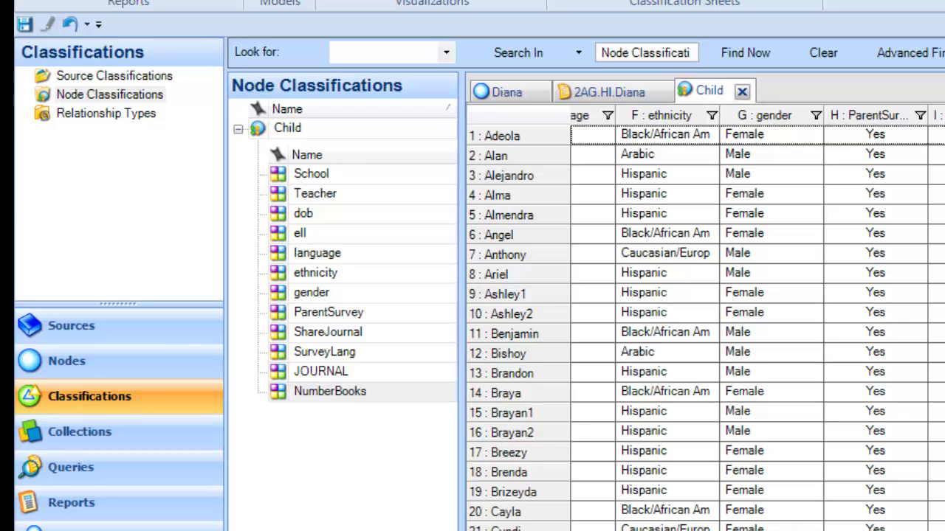
pyautogui.scroll(-9, 705, 325)
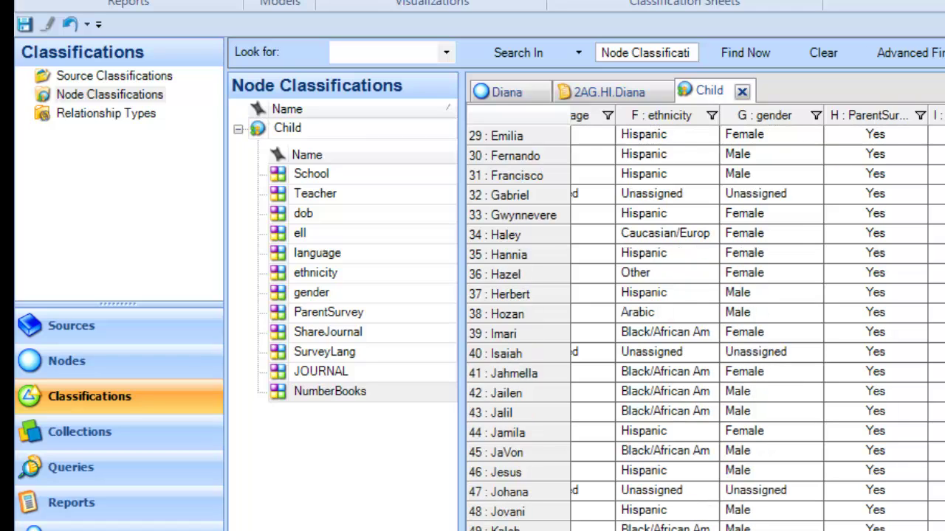
pyautogui.scroll(8, 705, 325)
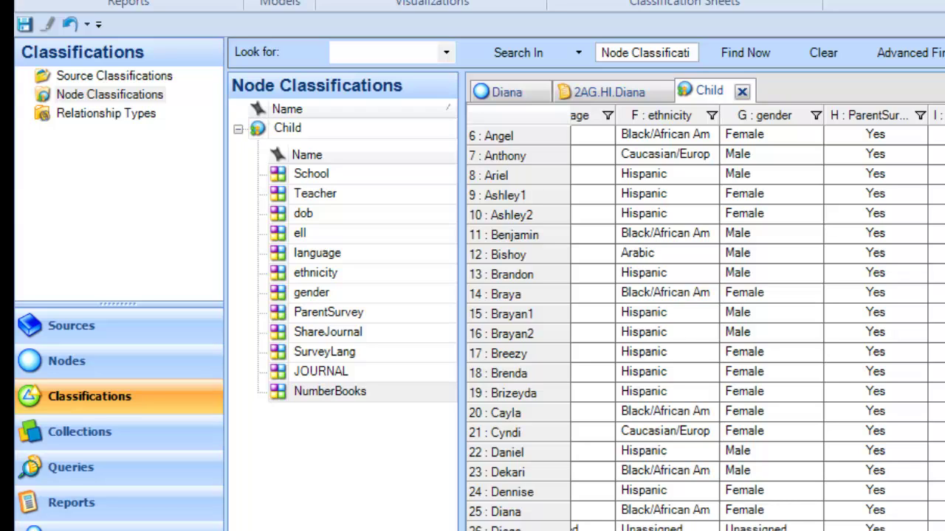
pyautogui.click(516, 512)
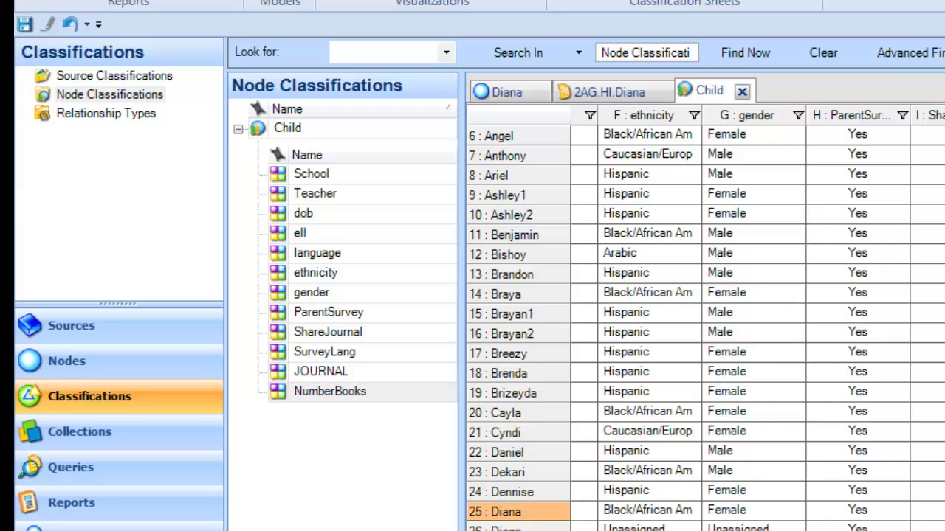